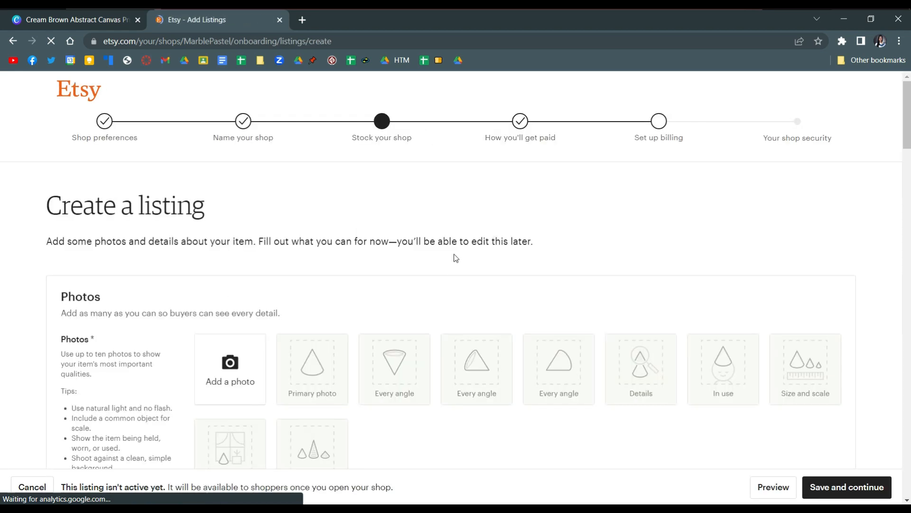
Step: Upload the beige and brown abstract line-art image as the listing's primary photo
scroll(455, 257, "down", 3)
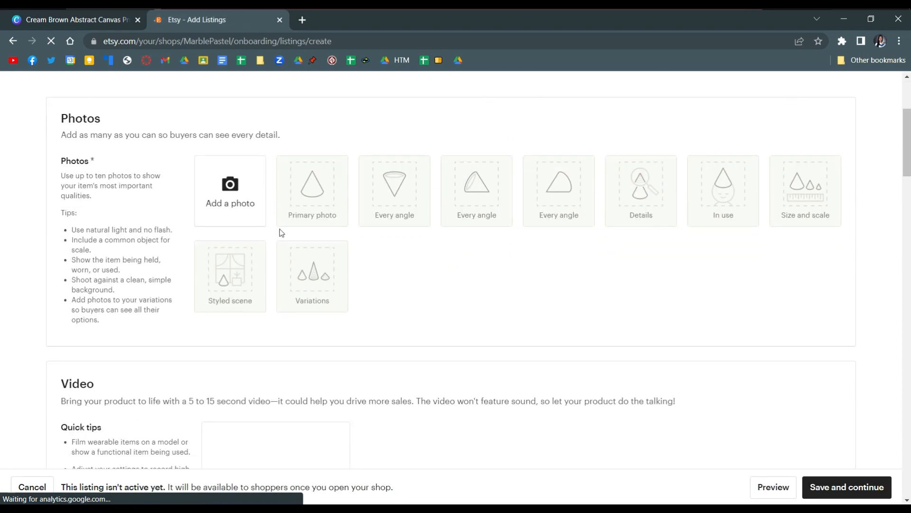
left_click(229, 186)
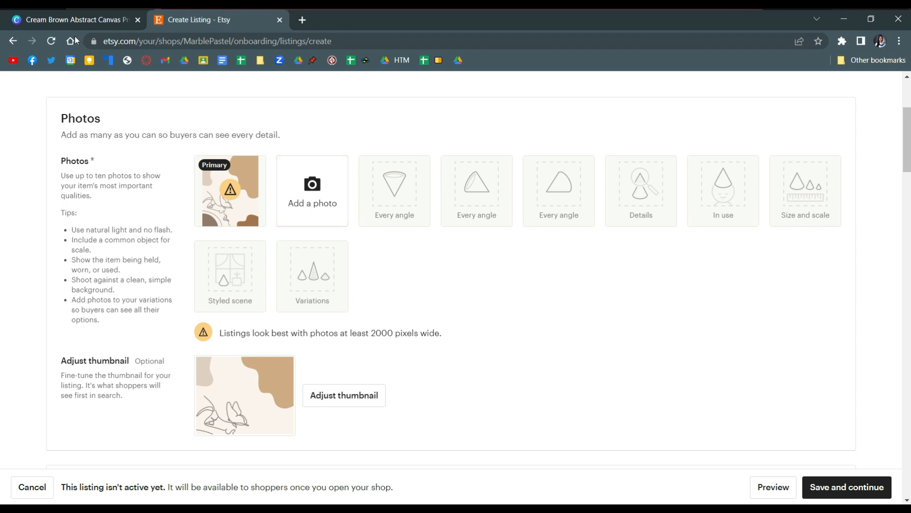
Step: Switch to Canva and search its templates for wall art
left_click(76, 19)
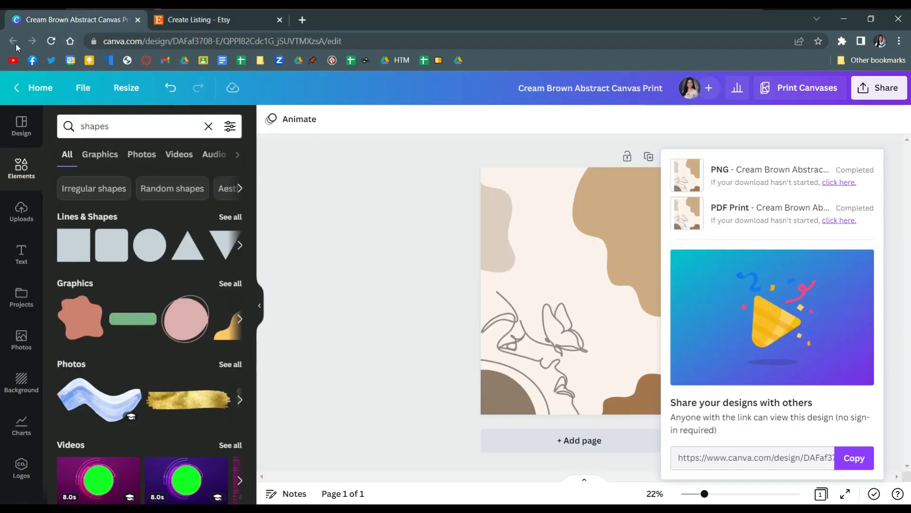
left_click(41, 87)
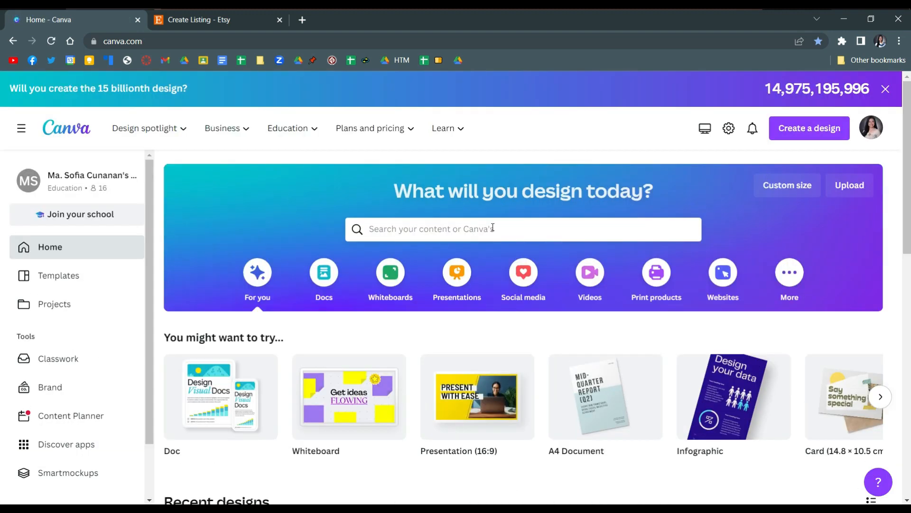
left_click(493, 229)
left_click(437, 293)
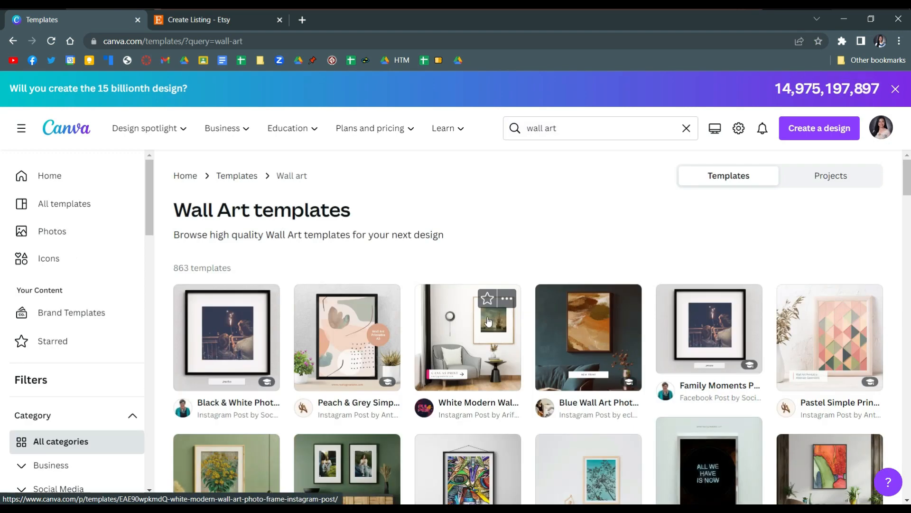
Step: Open the Family Moments Photo Wall Art template for editing in the browser, declining the desktop app
left_click(681, 323)
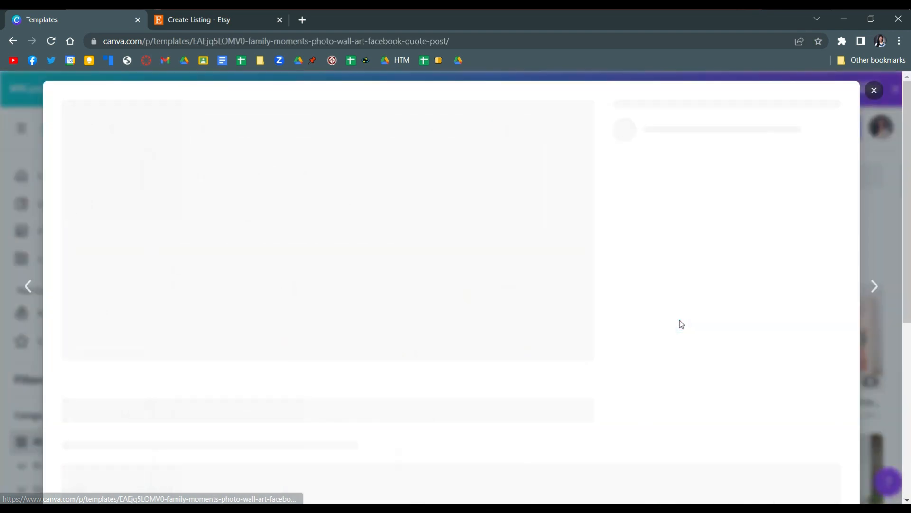
left_click(712, 227)
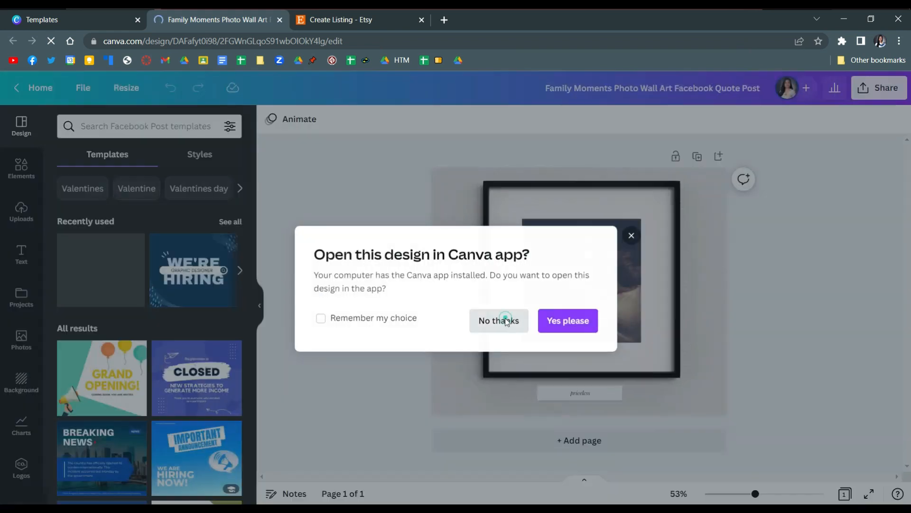
left_click(502, 318)
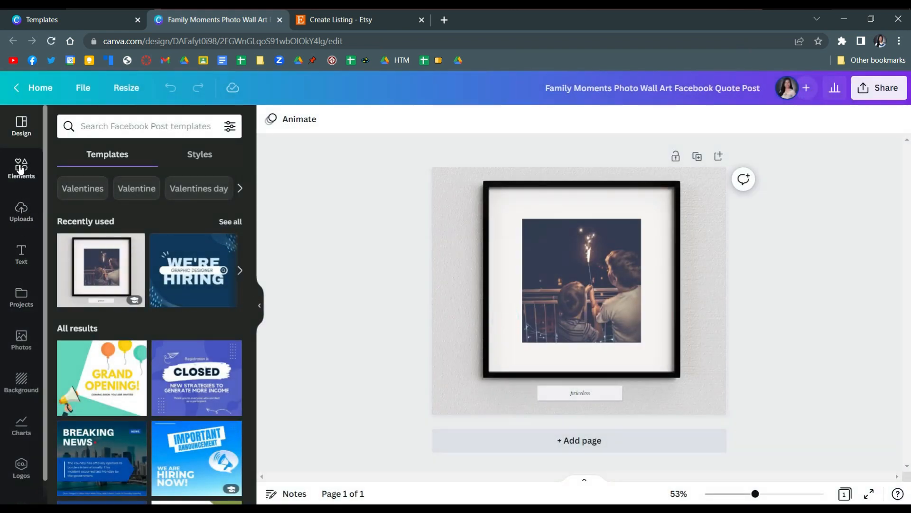
Step: Upload the beige and brown abstract line-art image and insert it into the framed template design
left_click(20, 208)
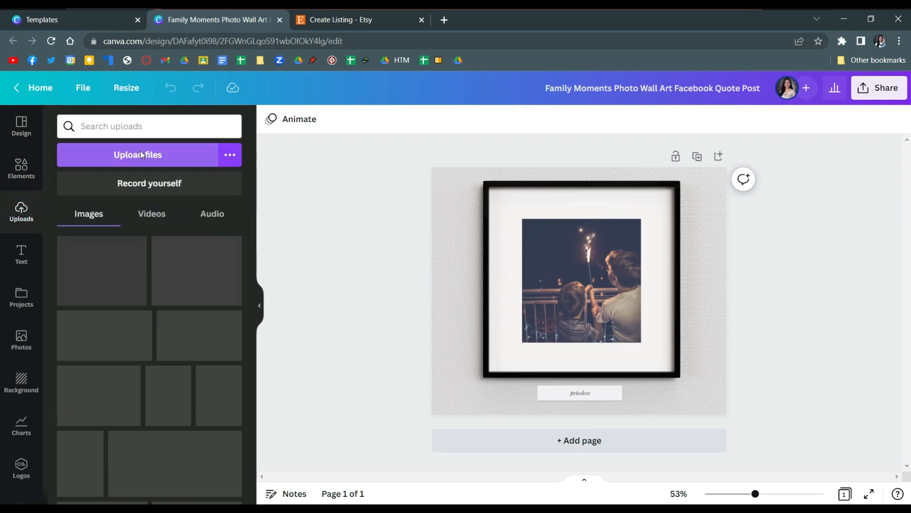
left_click(143, 154)
double_click(196, 126)
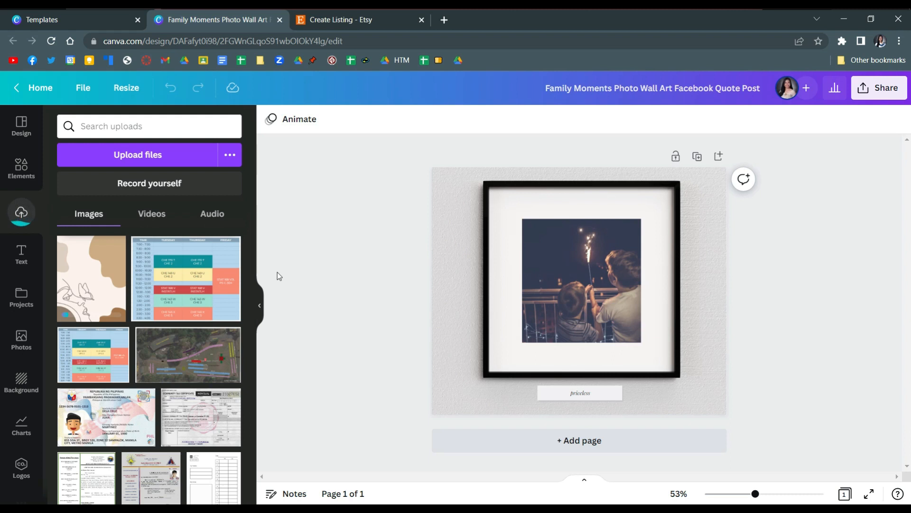
left_click(114, 299)
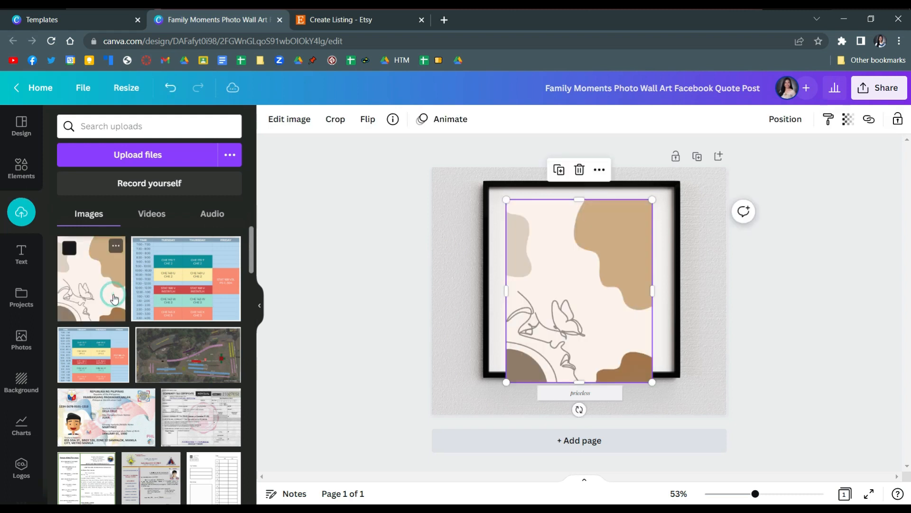
Step: Shrink the abstract artwork slightly and position it inside the black frame, covering the original photo
left_click_drag(571, 270, 574, 263)
left_click_drag(655, 192, 644, 207)
left_click_drag(595, 248, 605, 237)
left_click(764, 260)
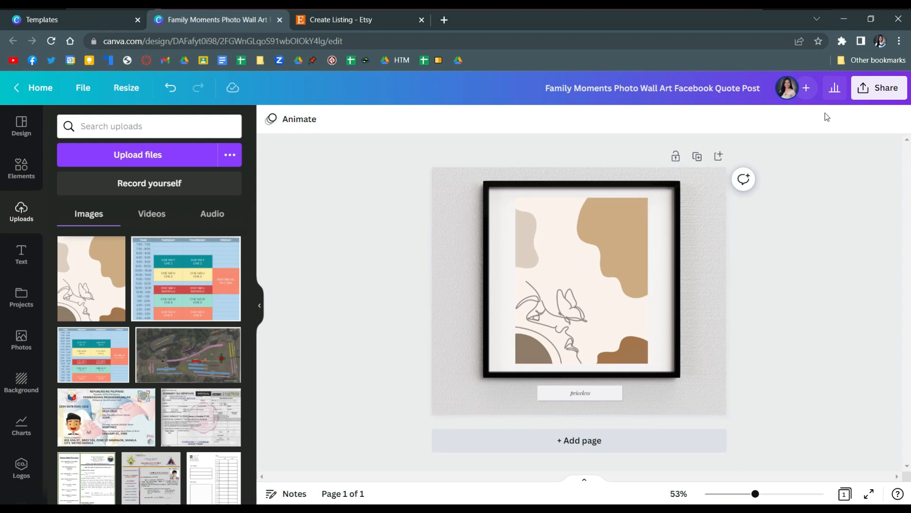
Step: Download the framed artwork mockup as a PNG at size 1
left_click(865, 93)
left_click(759, 376)
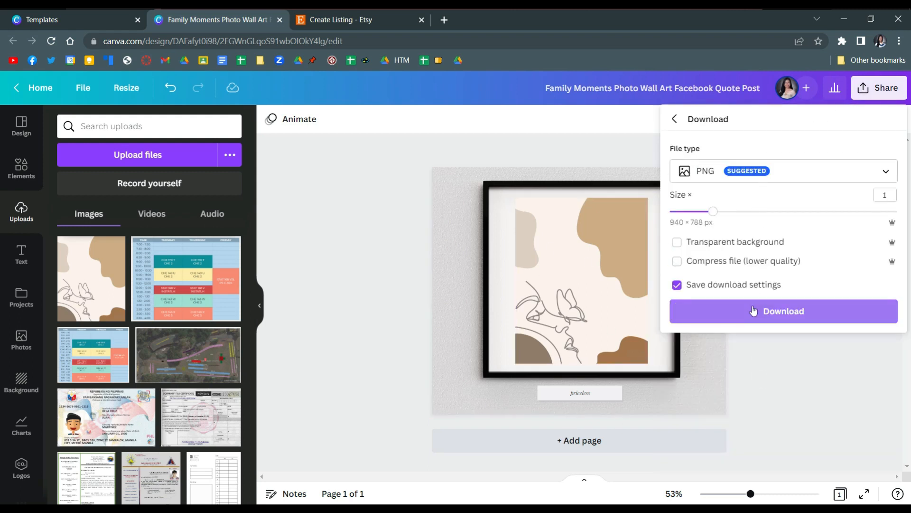
left_click(754, 310)
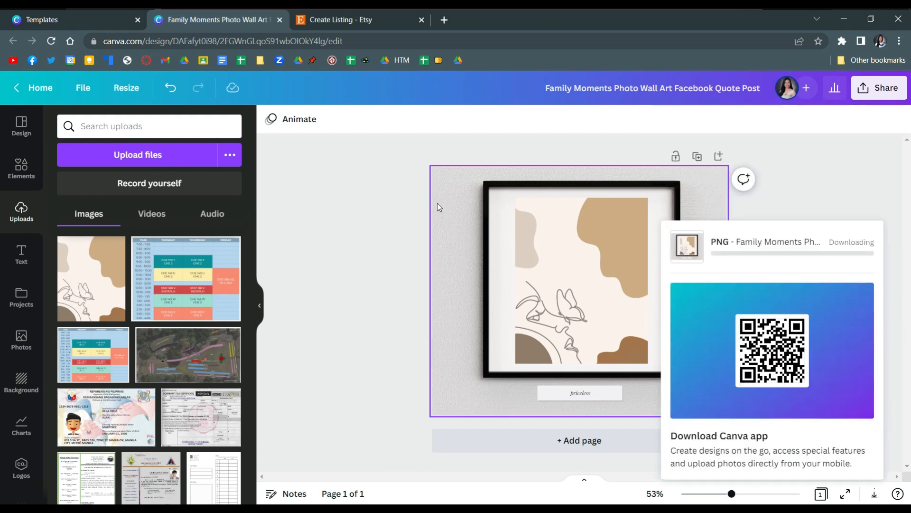
Step: Switch back to the Etsy listing and add the downloaded Family Moments mockup PNG as another listing photo
left_click(345, 21)
left_click(308, 195)
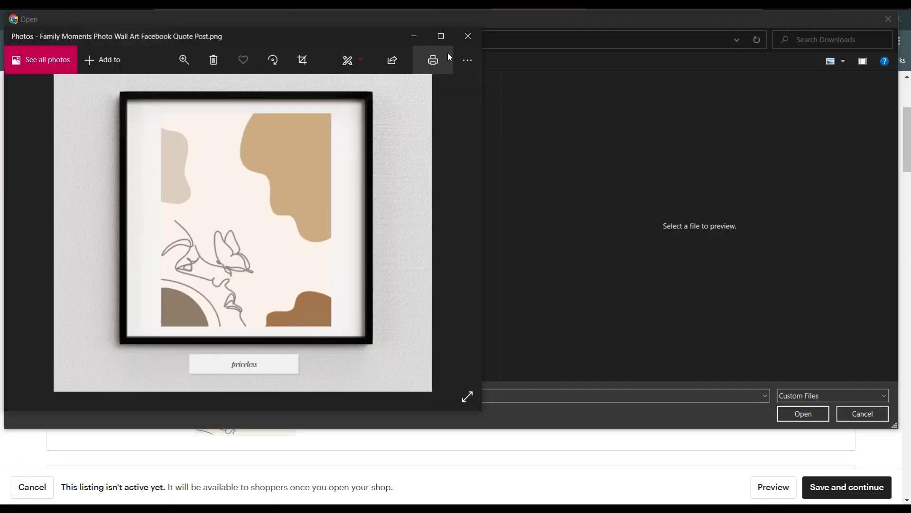
left_click(465, 40)
double_click(291, 139)
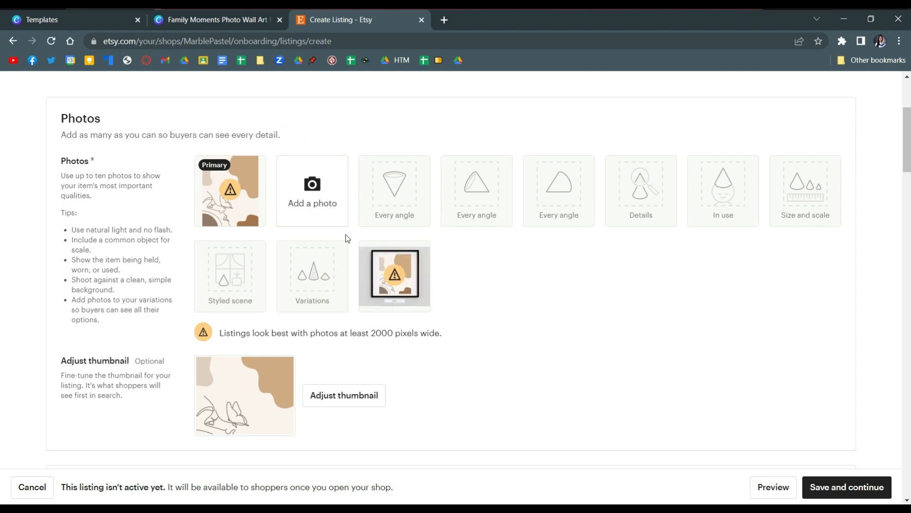
Step: Examine the listing's title field and the choices for who made the item, what it is and when it was made
scroll(475, 288, "down", 6)
scroll(475, 289, "down", 4)
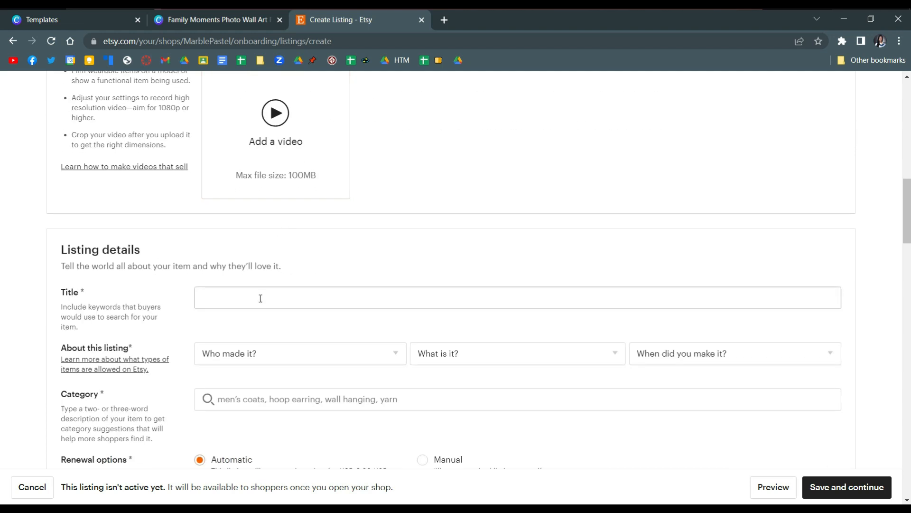
scroll(260, 298, "down", 1)
left_click(215, 235)
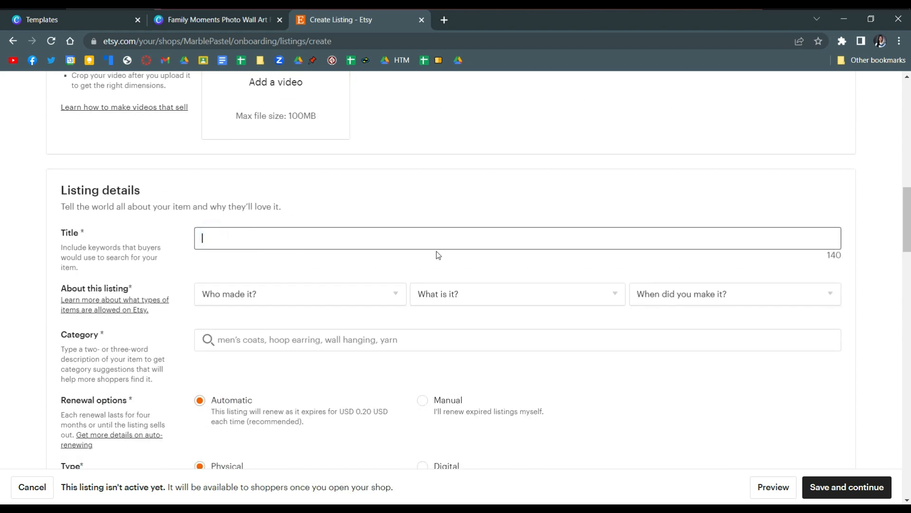
left_click(295, 302)
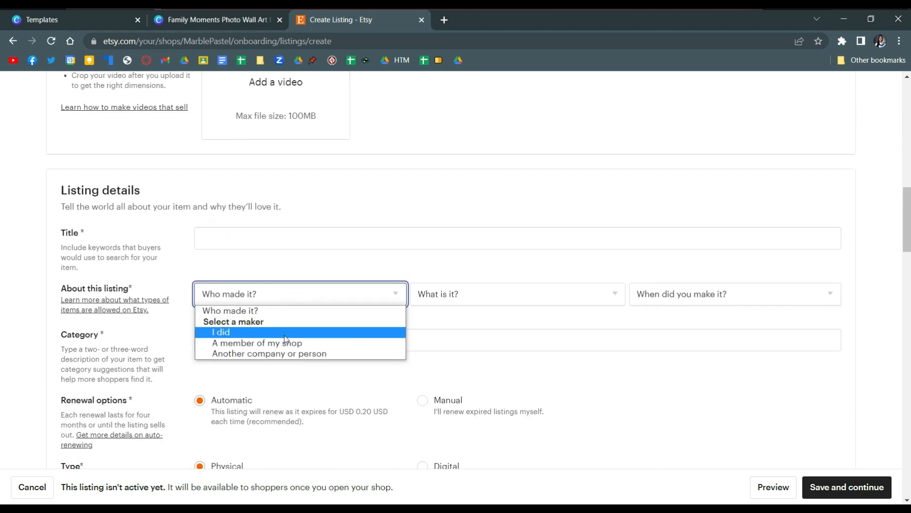
left_click(440, 331)
left_click(467, 299)
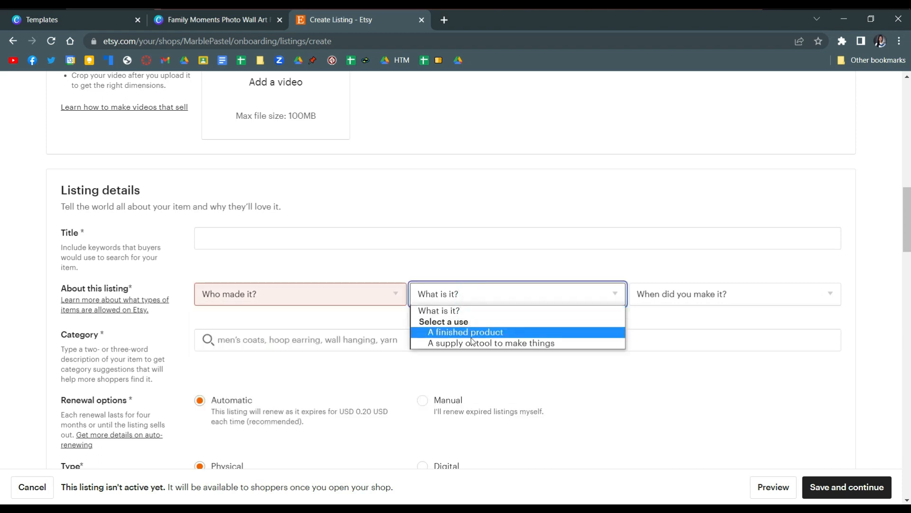
left_click(661, 298)
left_click(662, 299)
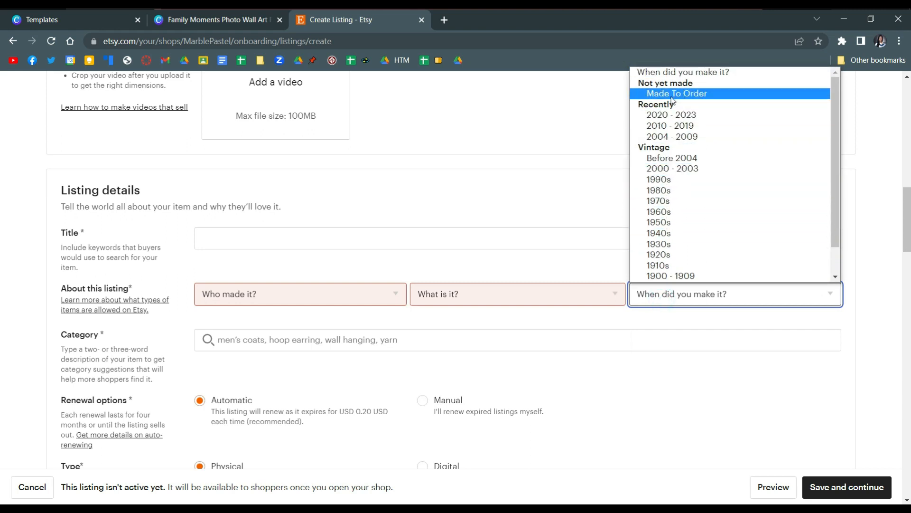
left_click(229, 363)
scroll(229, 364, "down", 3)
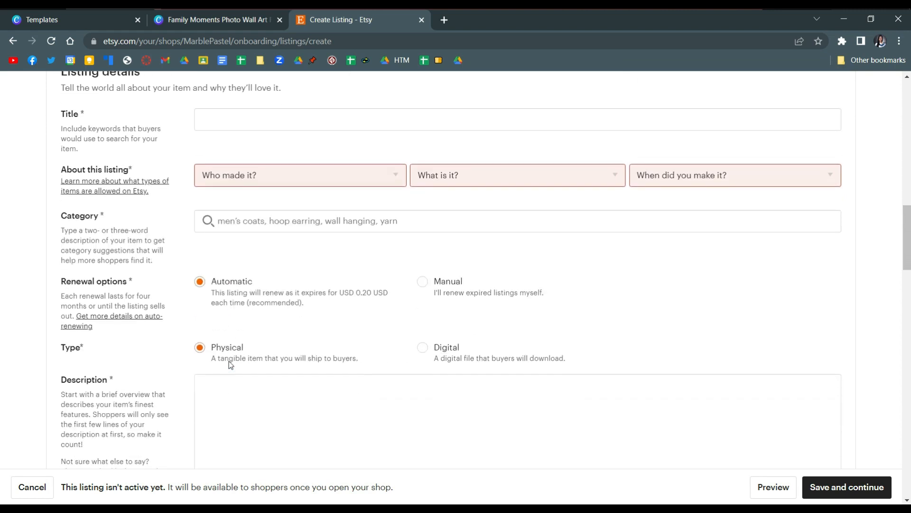
Step: Search the listing categories for "print", choose Digital Prints and review the categories where shoppers will find the item
left_click(250, 225)
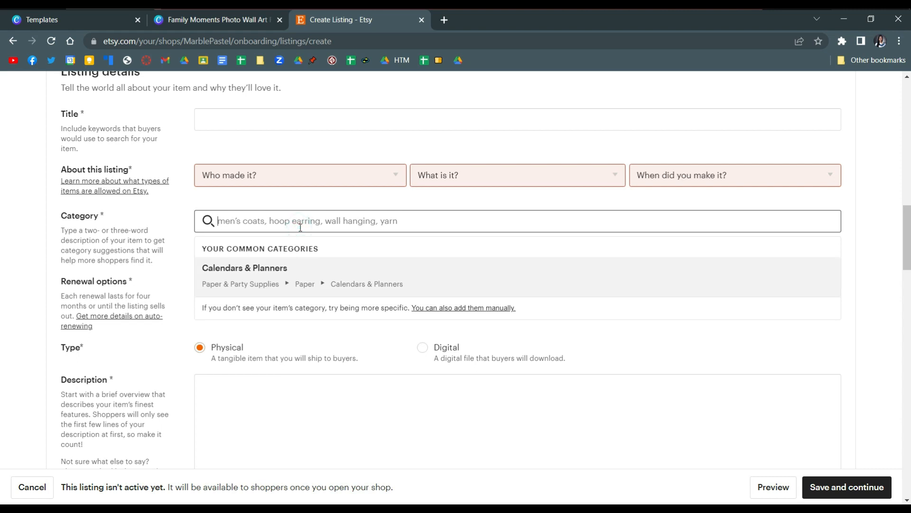
type("print")
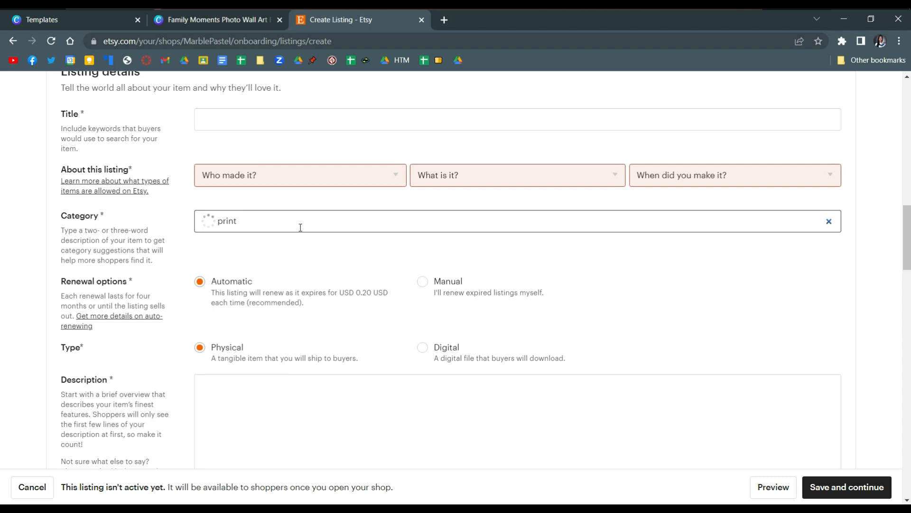
left_click(279, 257)
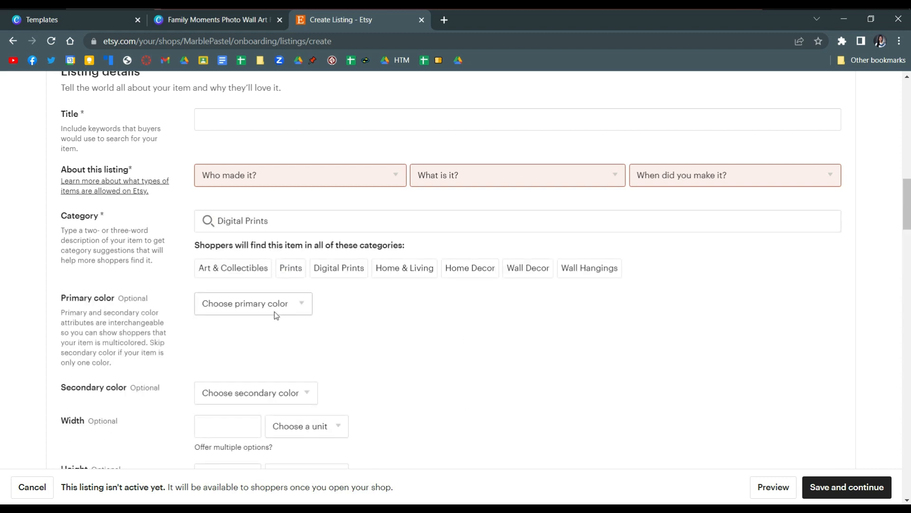
left_click(230, 267)
left_click(584, 269)
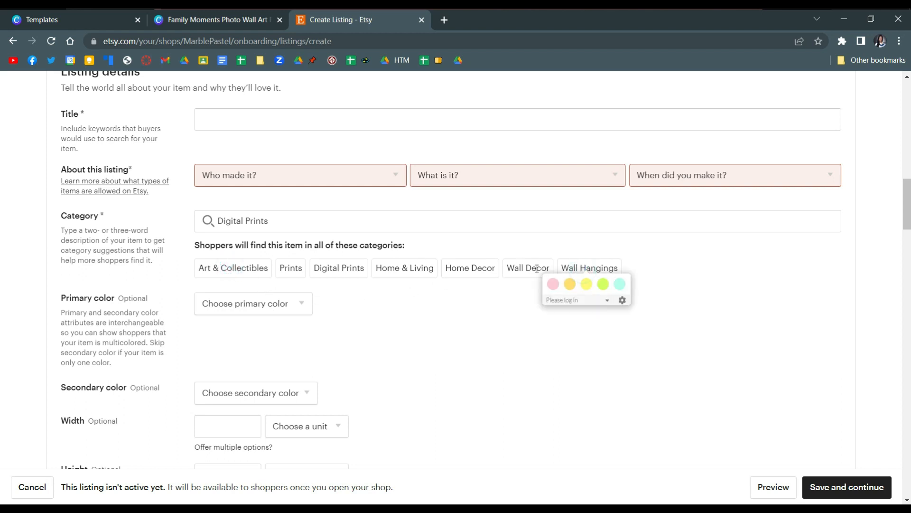
left_click(536, 268)
left_click(423, 267)
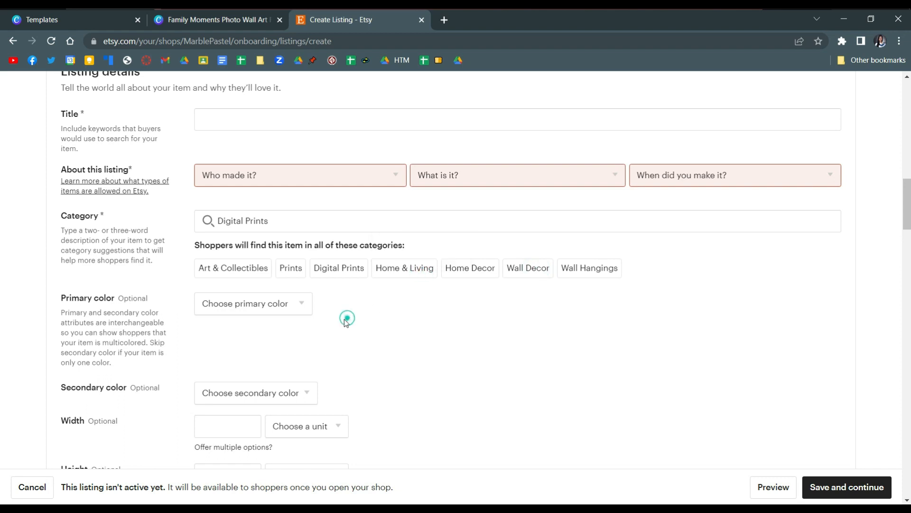
Step: Set the listing's primary color to Beige and its secondary color to Brown
left_click(293, 309)
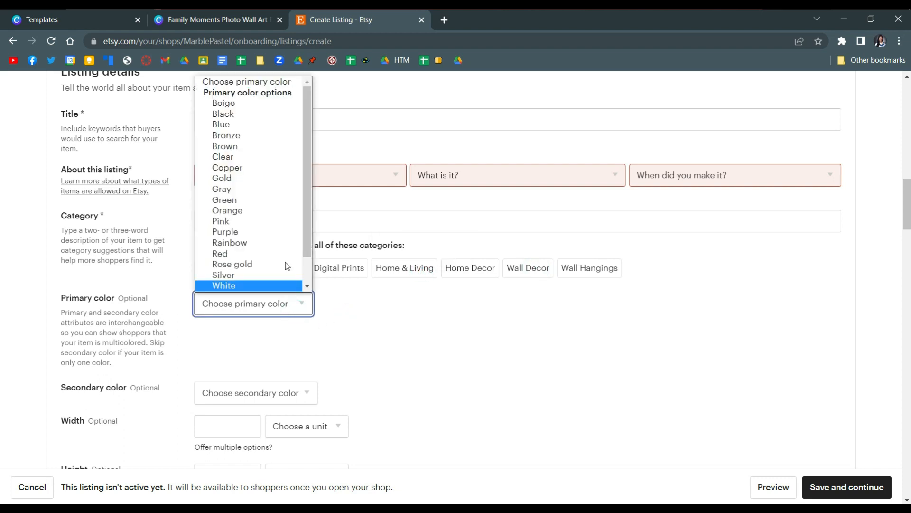
left_click(242, 102)
scroll(309, 313, "down", 1)
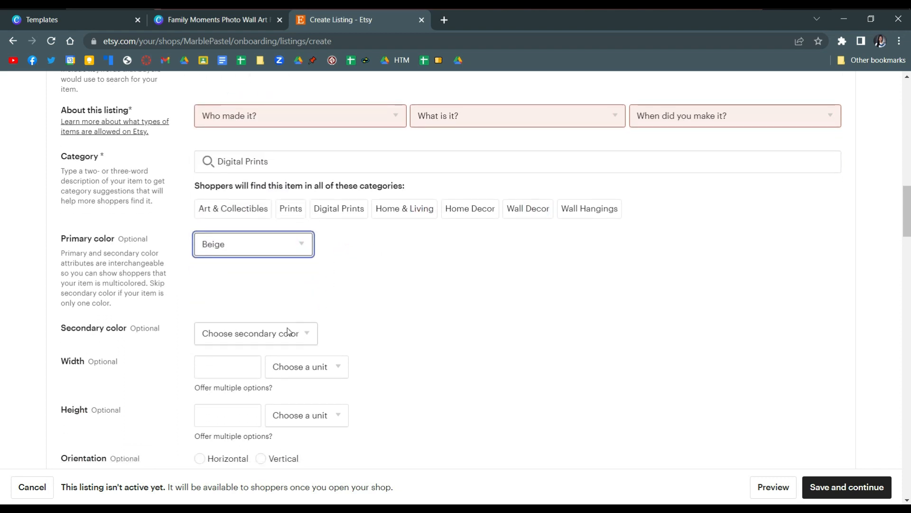
left_click(289, 332)
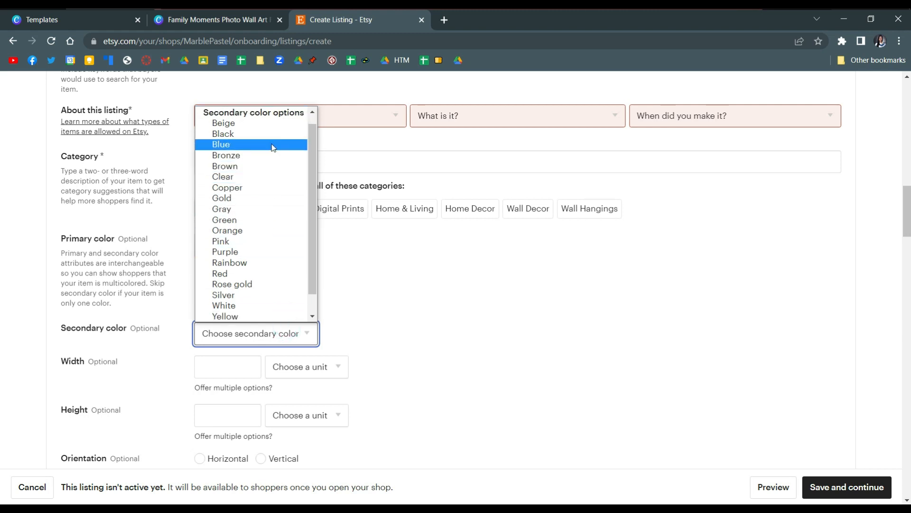
left_click(269, 166)
Step: Set the print's orientation to Vertical and its framing to Unframed, leaving width and height blank
scroll(324, 324, "down", 1)
scroll(324, 324, "down", 1)
left_click(256, 239)
left_click(225, 297)
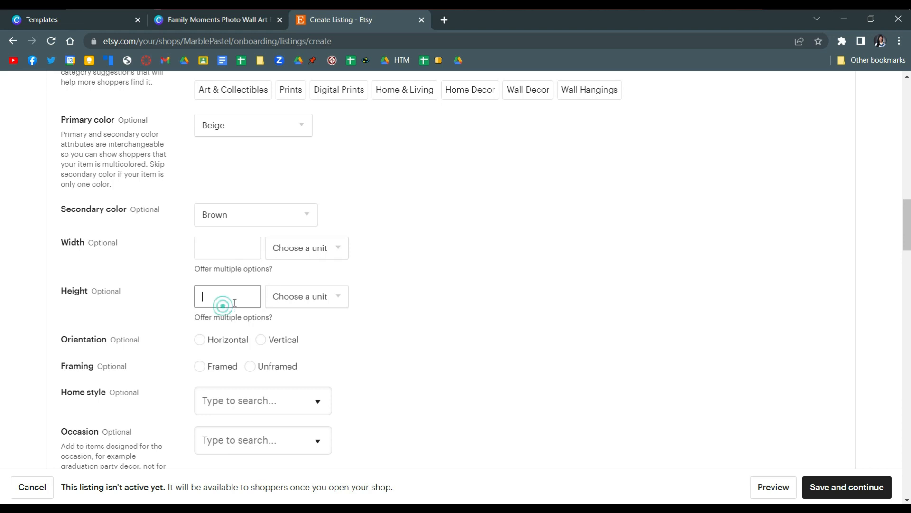
scroll(309, 320, "down", 1)
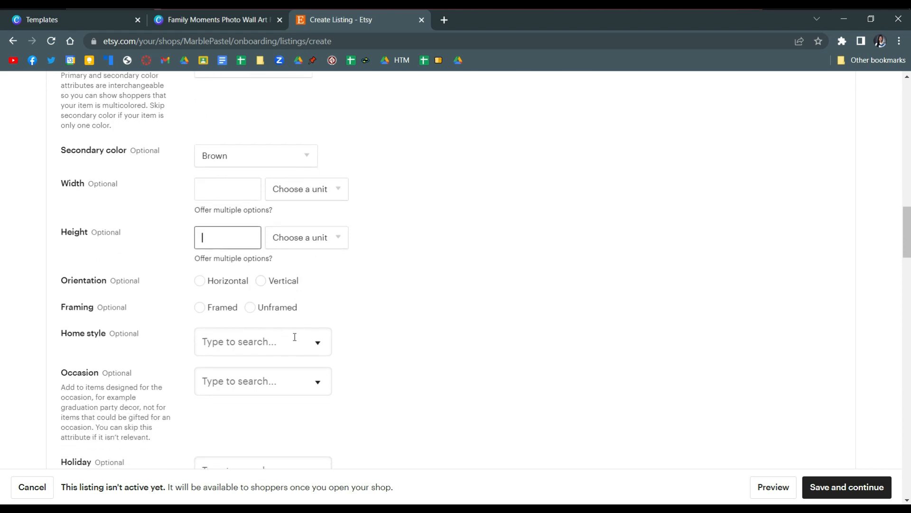
left_click(261, 280)
scroll(236, 321, "down", 1)
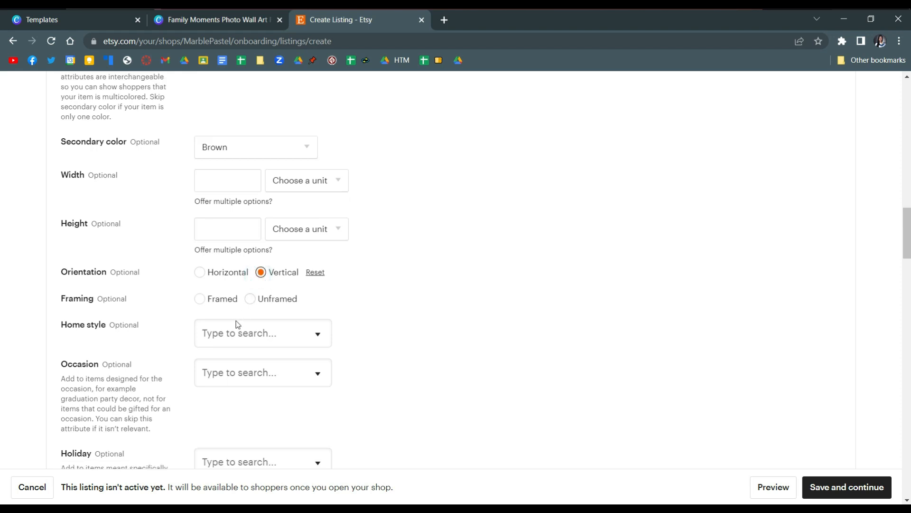
left_click(253, 249)
scroll(247, 280, "down", 1)
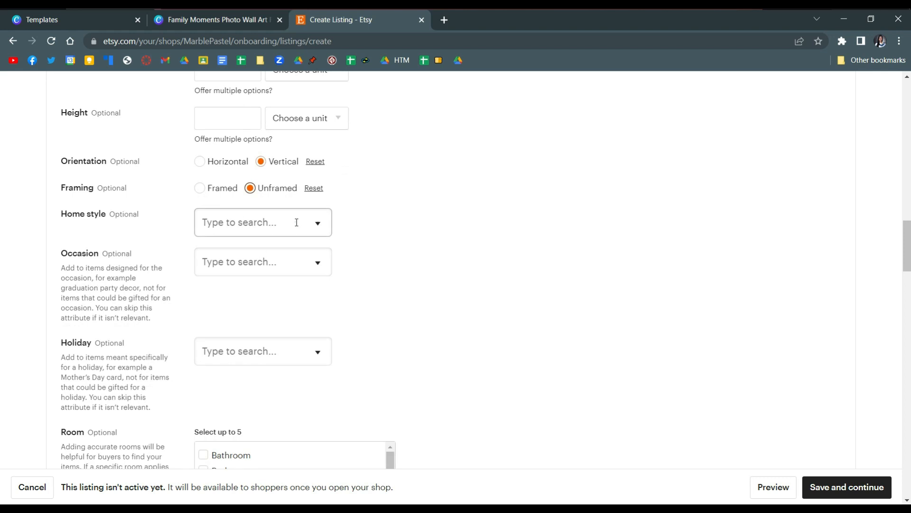
Step: Set the listing's home style to Art deco and its occasion to Wedding
left_click(296, 222)
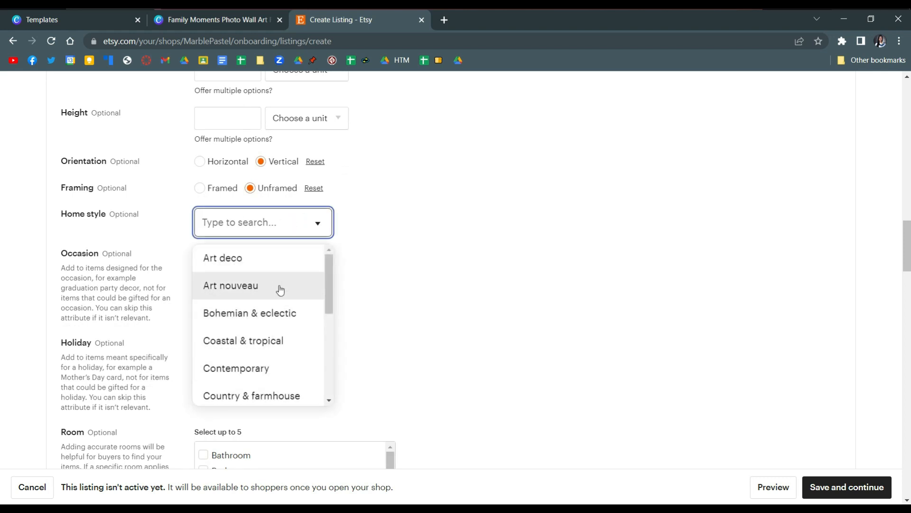
left_click(275, 272)
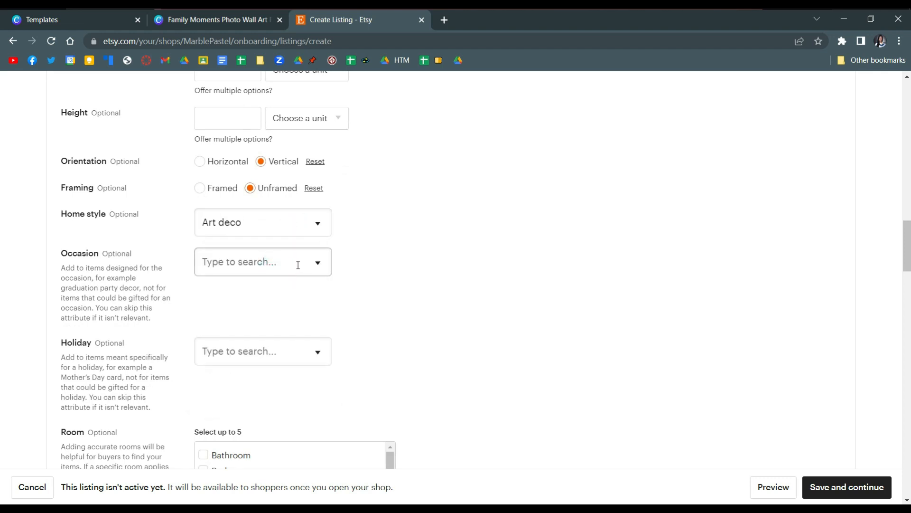
left_click(304, 266)
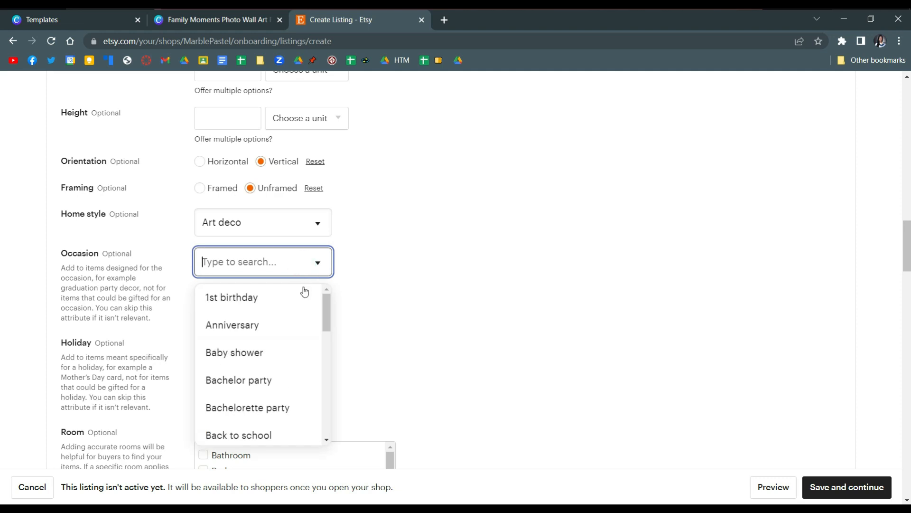
scroll(295, 346, "down", 8)
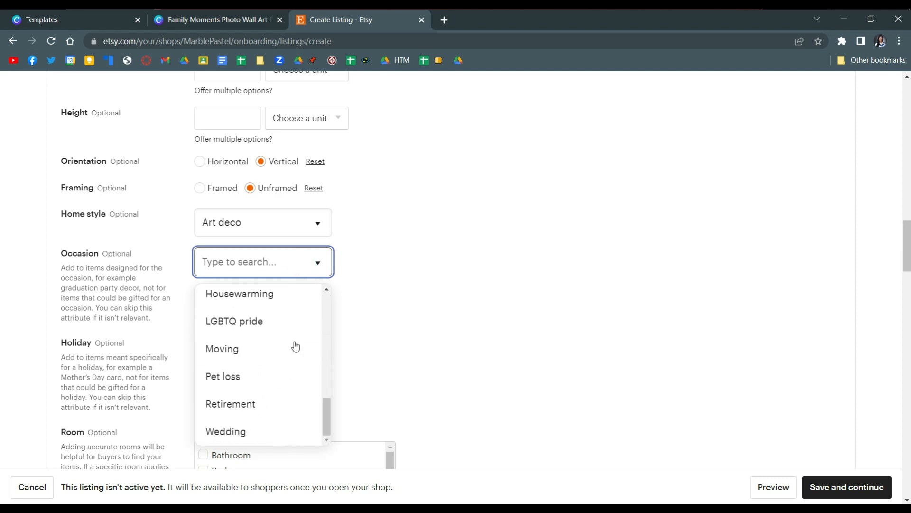
scroll(260, 372, "up", 4)
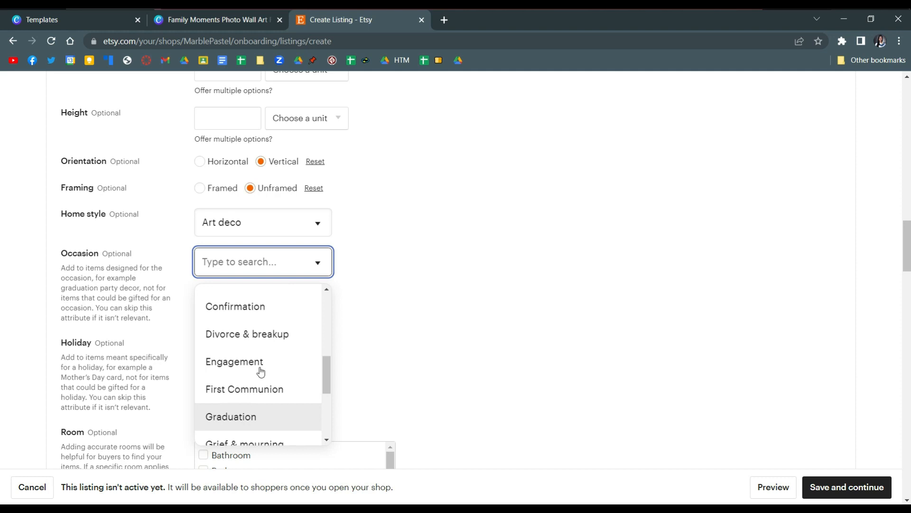
scroll(260, 371, "down", 4)
left_click(249, 431)
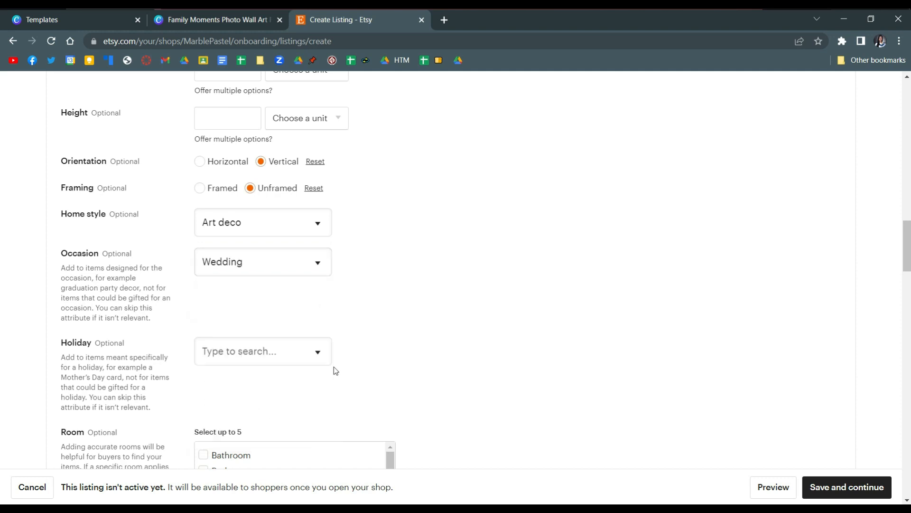
Step: Review the available holiday options and leave the listing's holiday blank
scroll(366, 345, "down", 3)
left_click(317, 232)
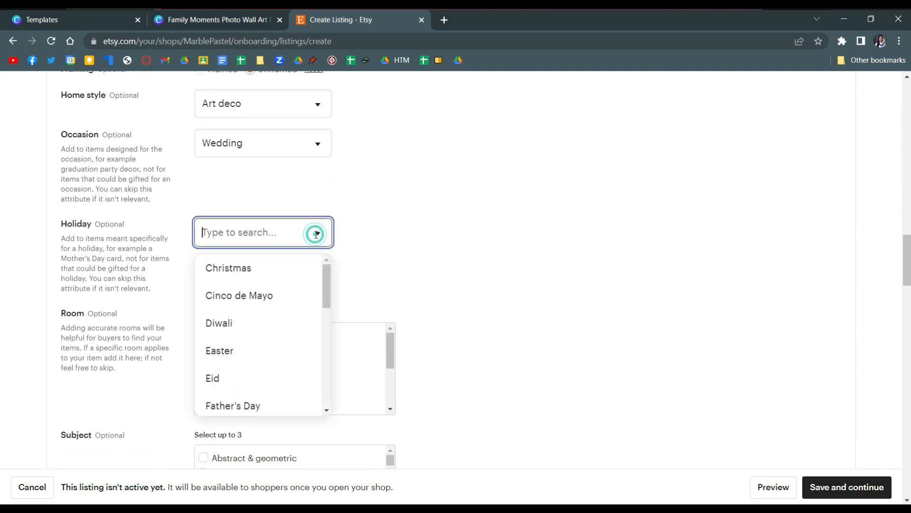
scroll(299, 326, "down", 8)
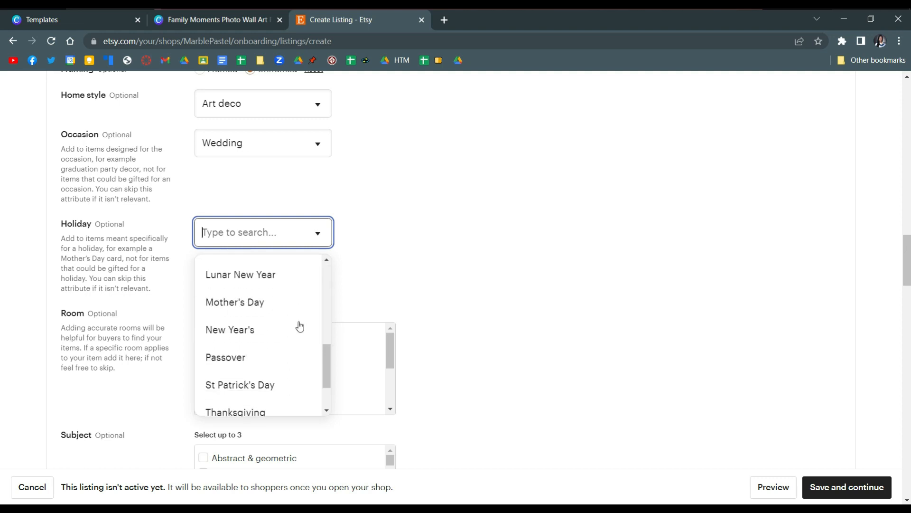
scroll(299, 326, "up", 5)
left_click(477, 232)
Step: Assign the Entryway room and the Abstract & geometric subject to the listing
scroll(462, 254, "down", 3)
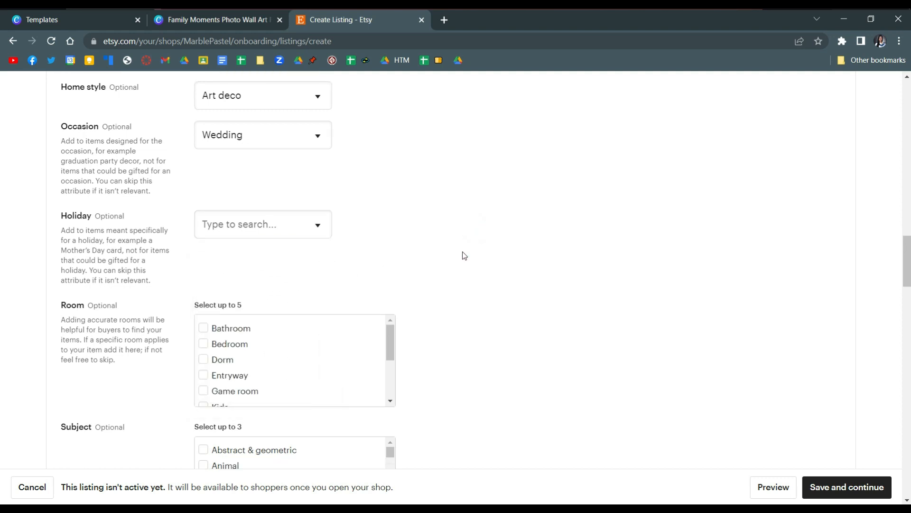
scroll(313, 253, "up", 1)
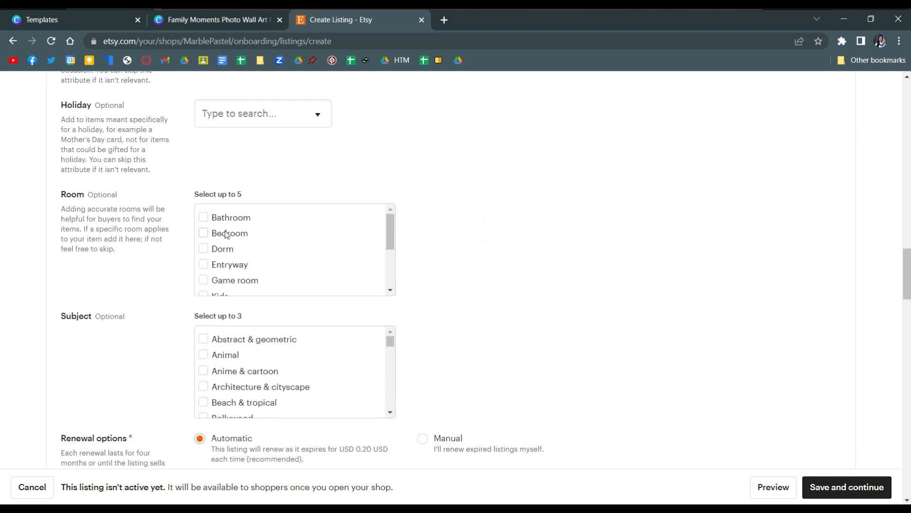
left_click(204, 264)
scroll(249, 292, "down", 4)
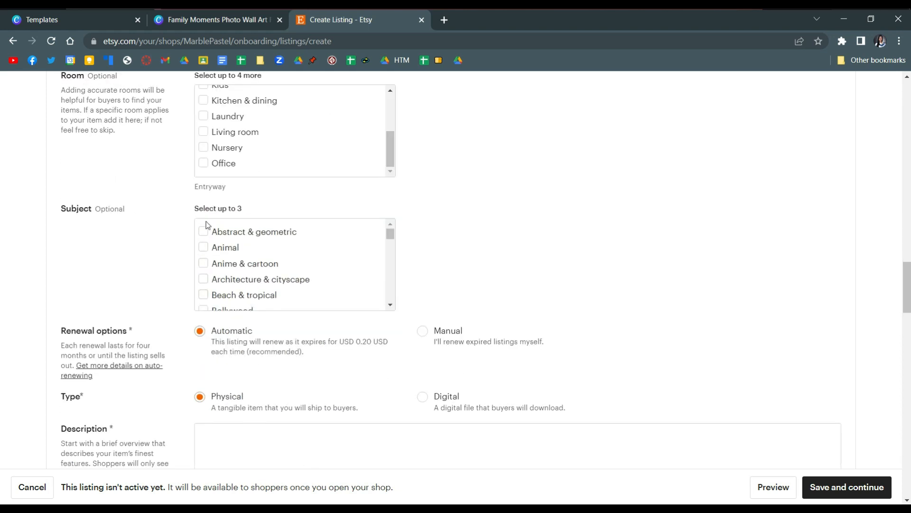
left_click(208, 235)
scroll(263, 273, "down", 5)
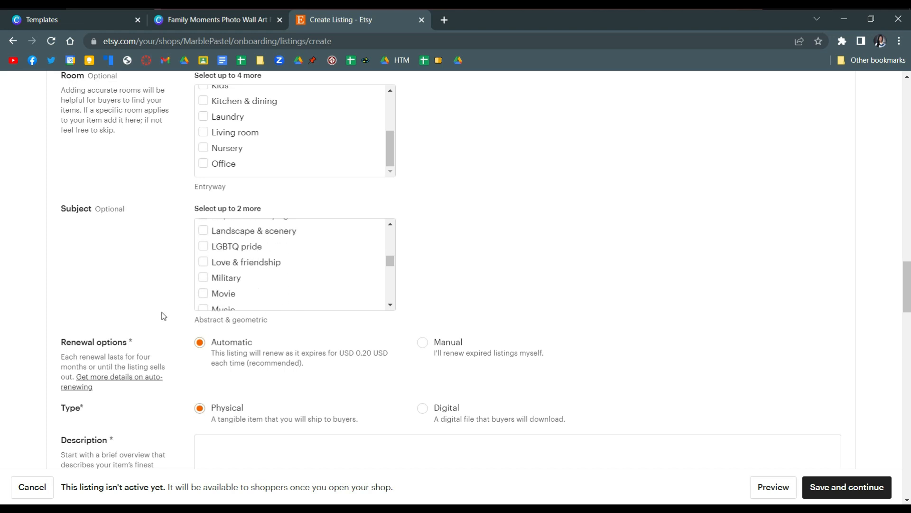
Step: Examine the renewal, type, description, production partner, section, tags and materials fields of the listing
scroll(142, 323, "down", 2)
scroll(131, 329, "down", 3)
left_click(240, 243)
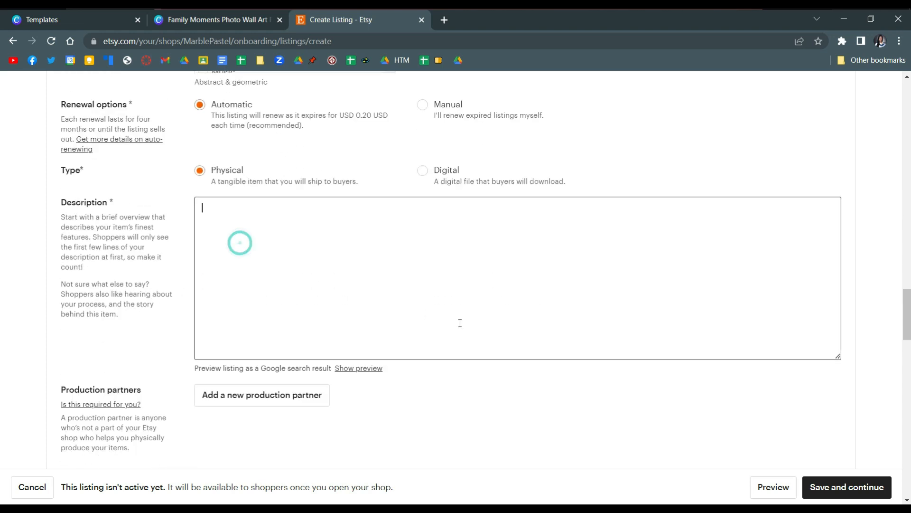
scroll(460, 322, "down", 2)
scroll(458, 323, "down", 5)
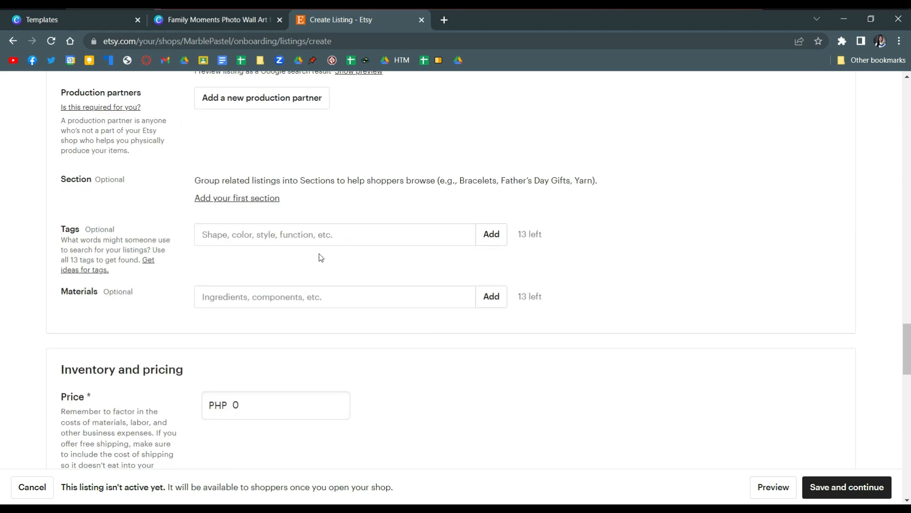
Step: Examine the price, domestic and global pricing, quantity and SKU fields, and the section for adding variations
scroll(168, 284, "down", 5)
left_click_drag(266, 173, 235, 179)
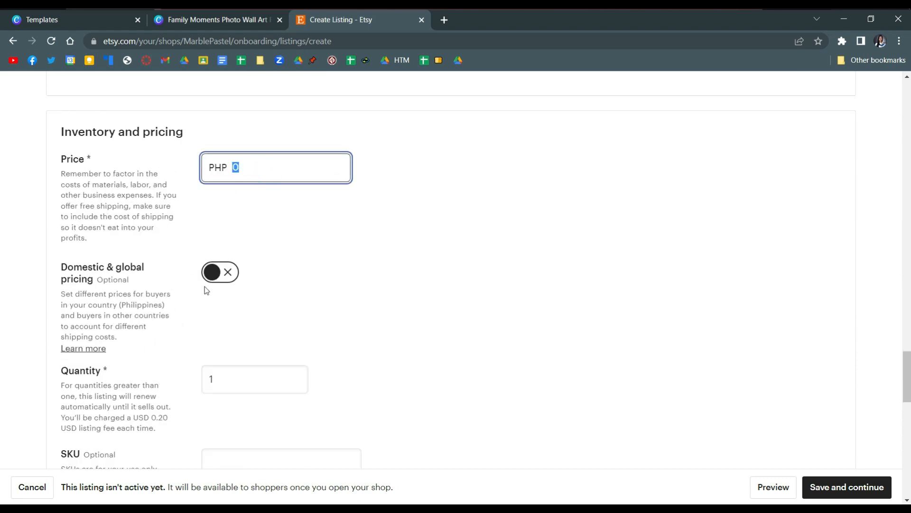
scroll(208, 279, "down", 3)
left_click(245, 257)
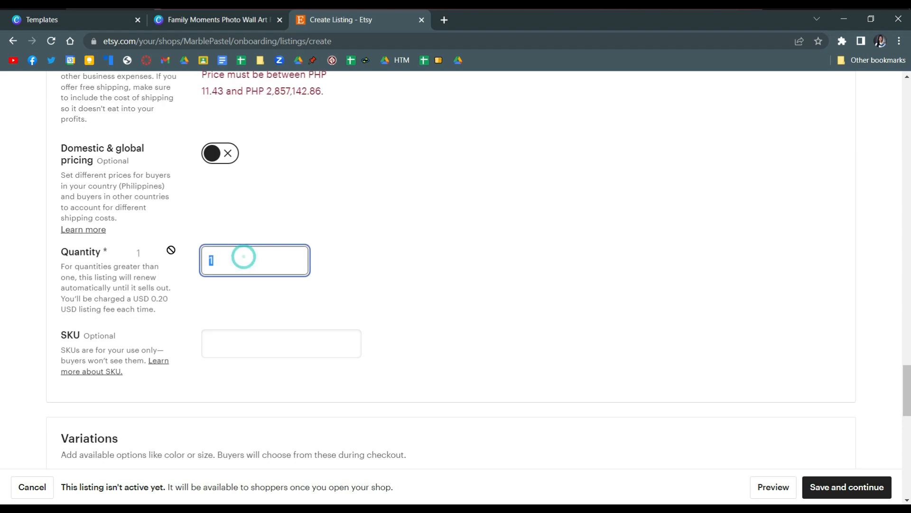
left_click(238, 268)
scroll(215, 312, "down", 6)
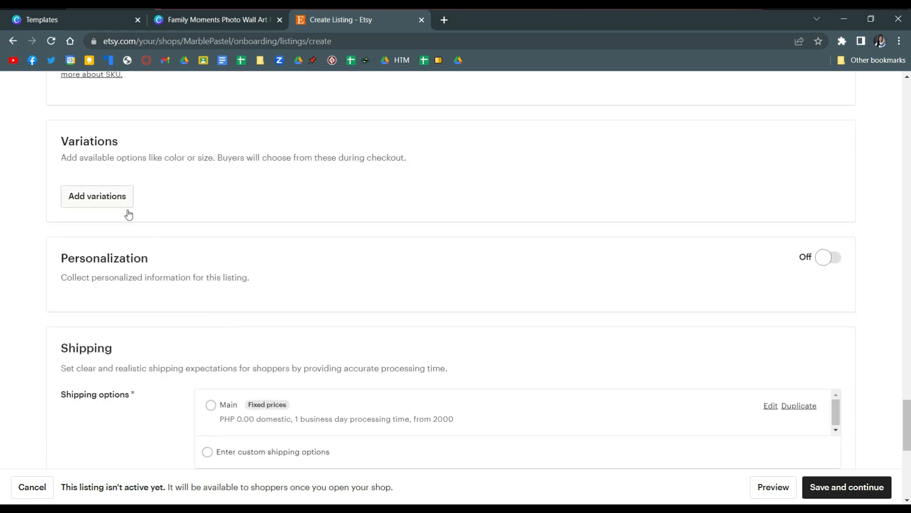
Step: Choose the Main fixed-price shipping option and review the returns and exchanges policy choices
scroll(139, 279, "down", 4)
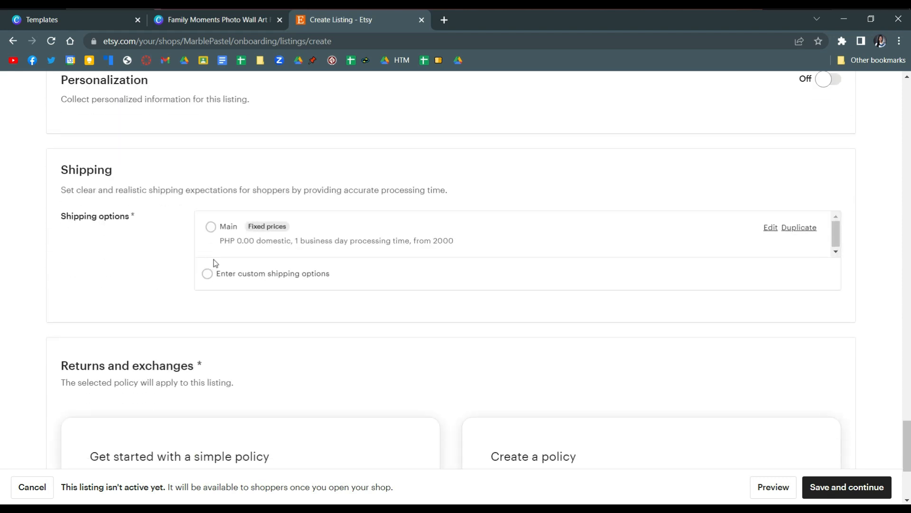
left_click(211, 227)
scroll(352, 341, "down", 4)
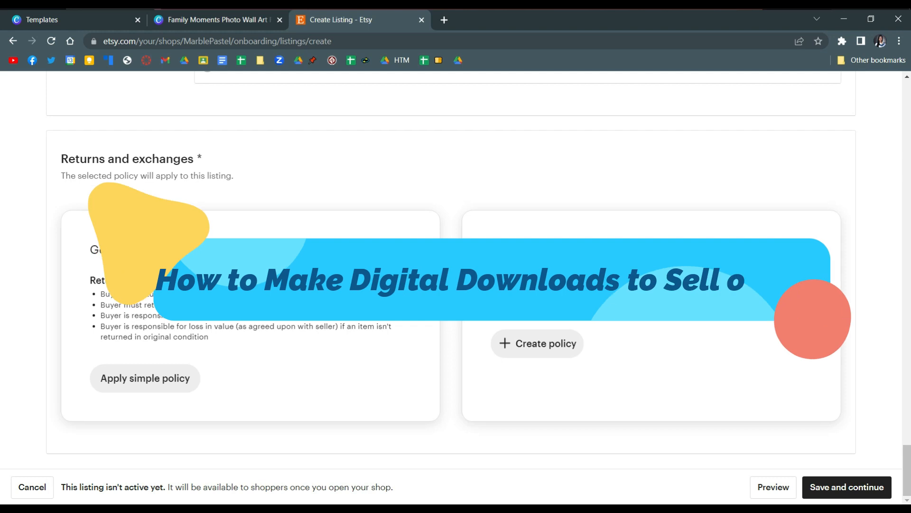